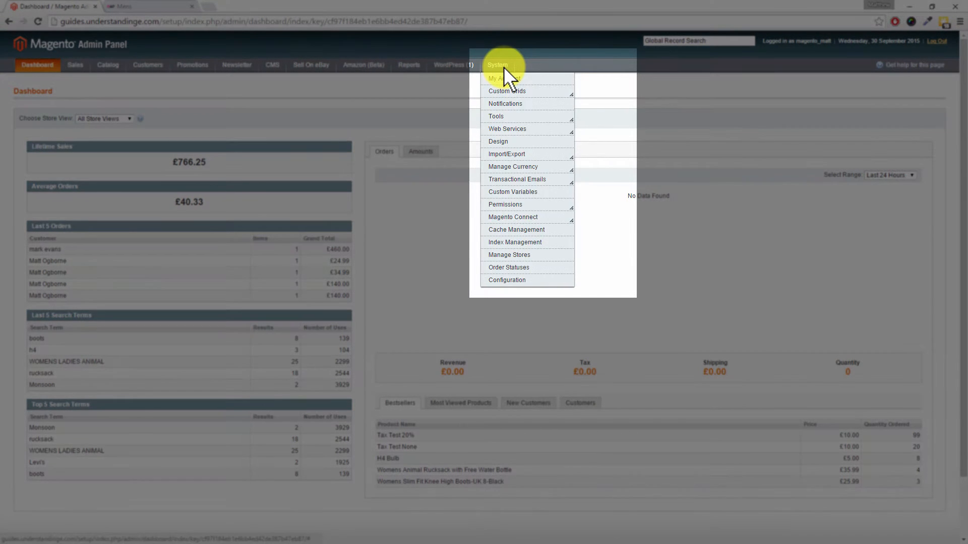
# Open System > Permissions > Roles to list the Administrators and Warehouse Staff roles.
pyautogui.moveTo(506, 204)
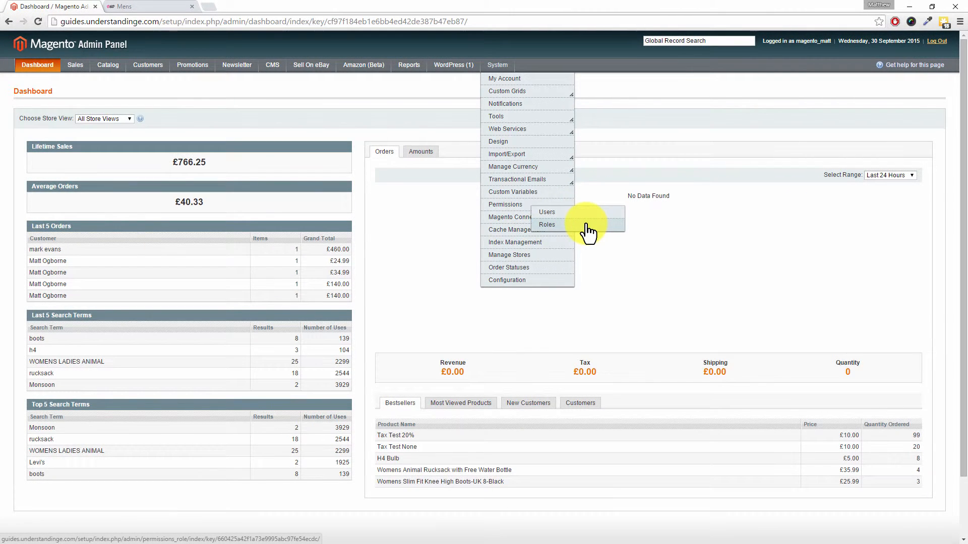
pyautogui.click(546, 225)
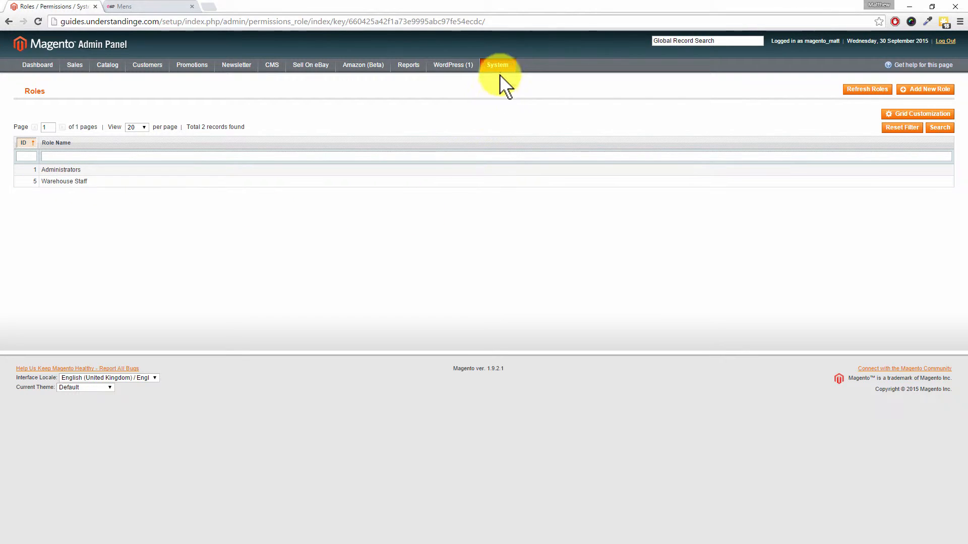
# Go to the admin Users list and start a blank New User form.
pyautogui.moveTo(500, 67)
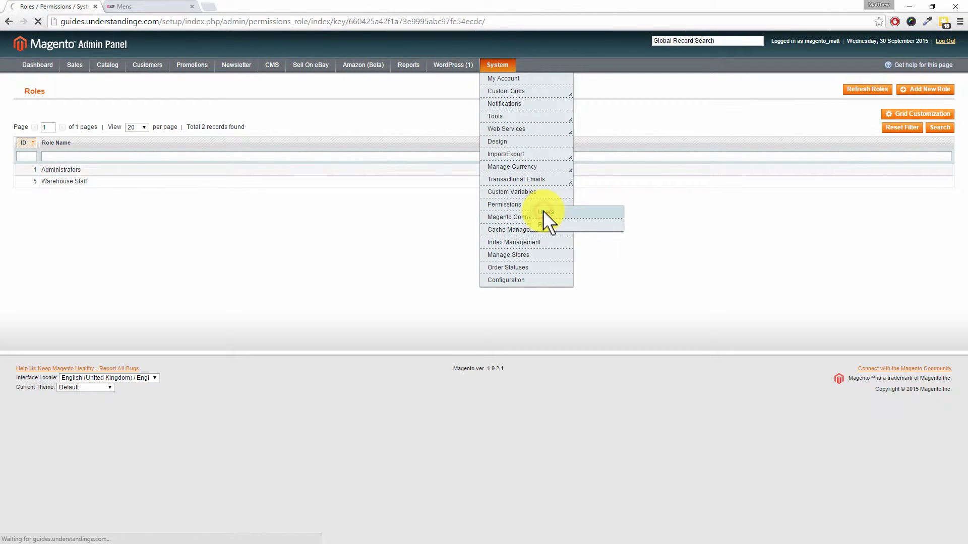
pyautogui.click(540, 210)
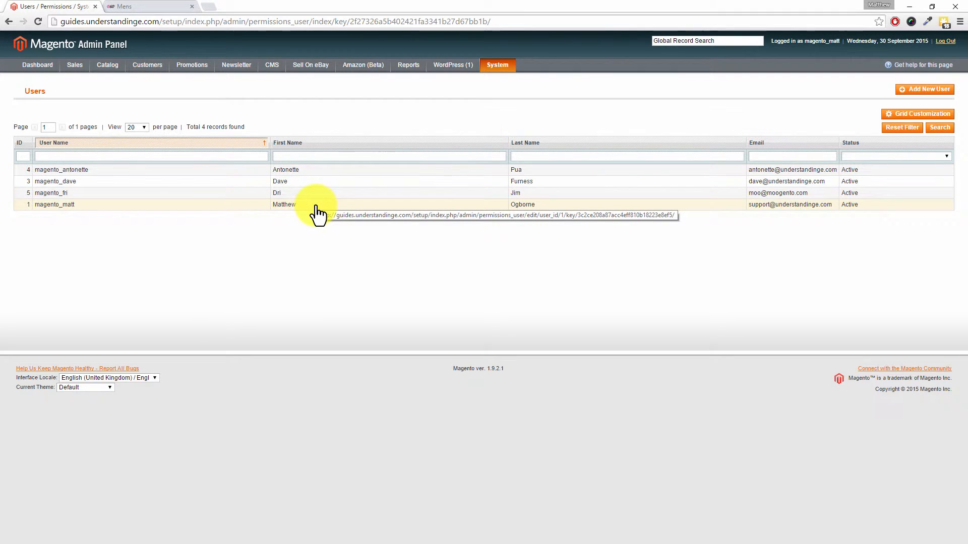
pyautogui.click(941, 96)
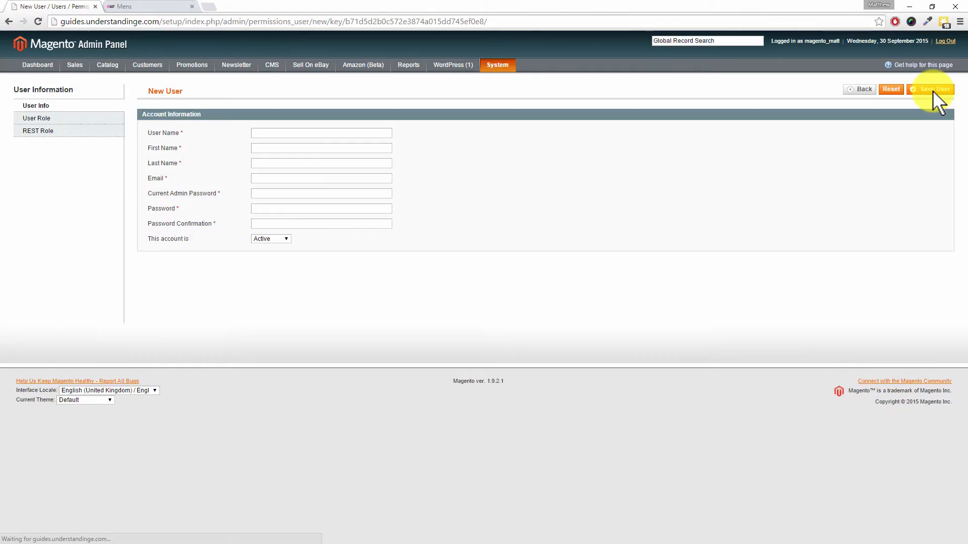
# Enter the new user's user name, first name, last name and e-mail address.
pyautogui.click(316, 136)
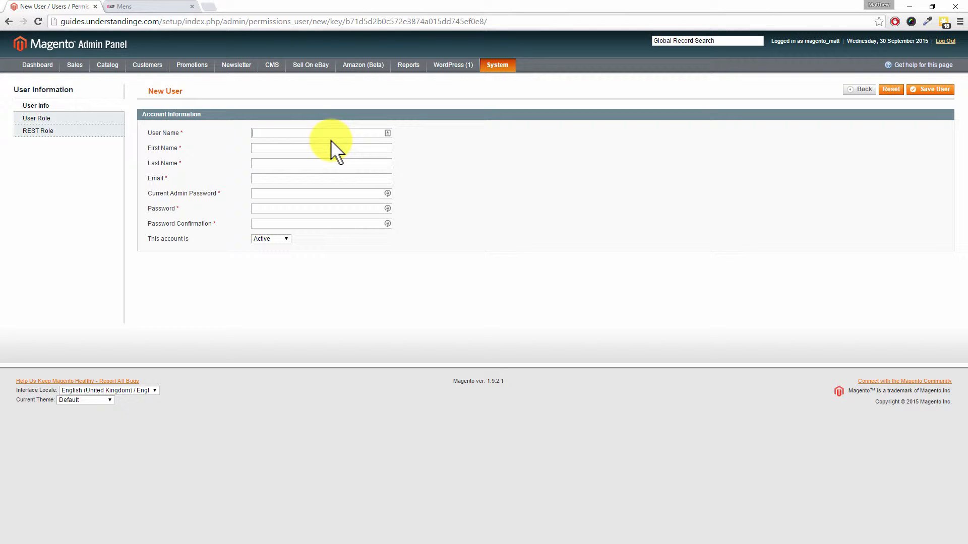
pyautogui.write('magento_')
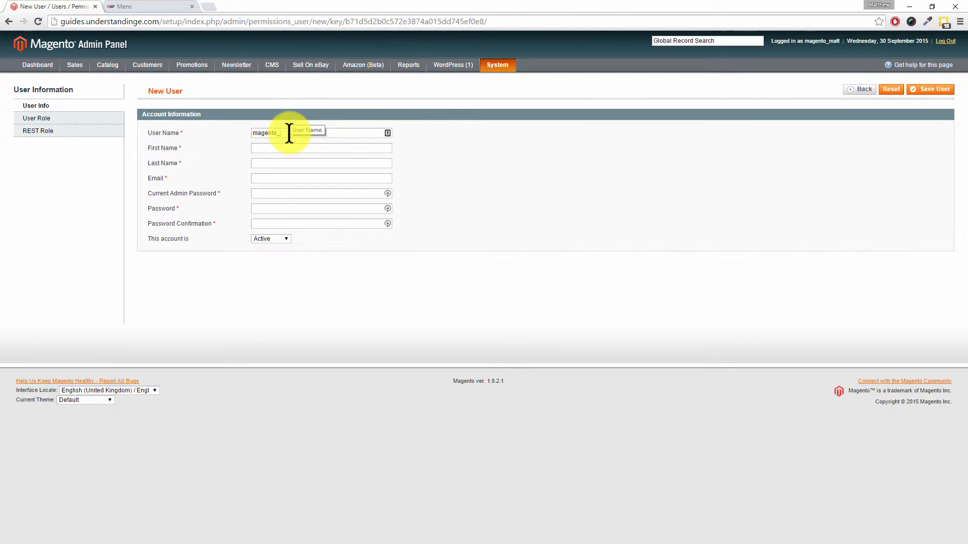
pyautogui.write('helen')
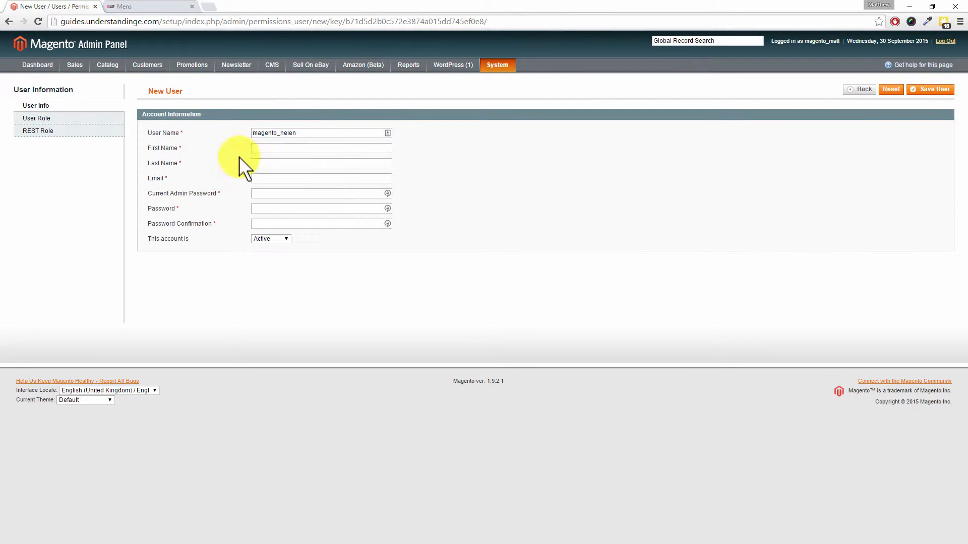
pyautogui.click(280, 150)
pyautogui.write('Helen')
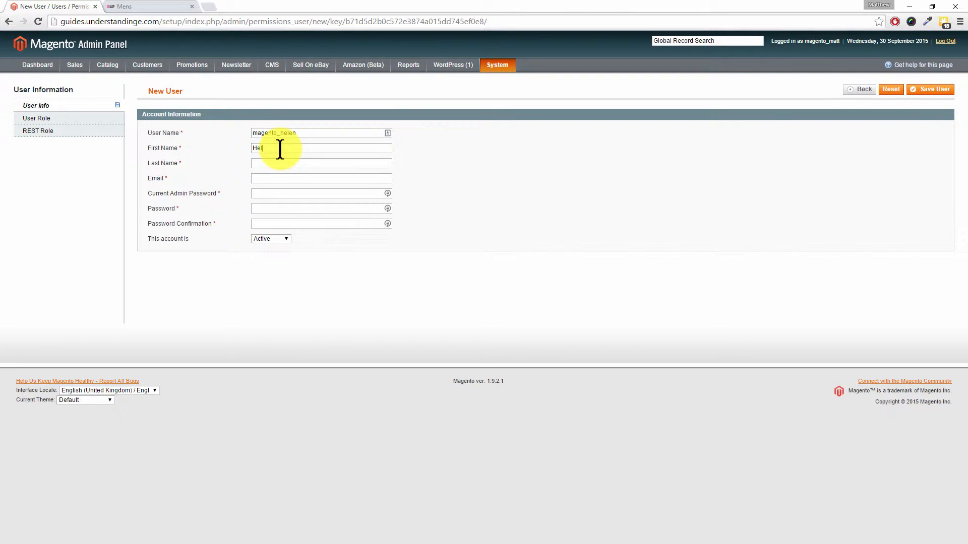
pyautogui.press('Tab')
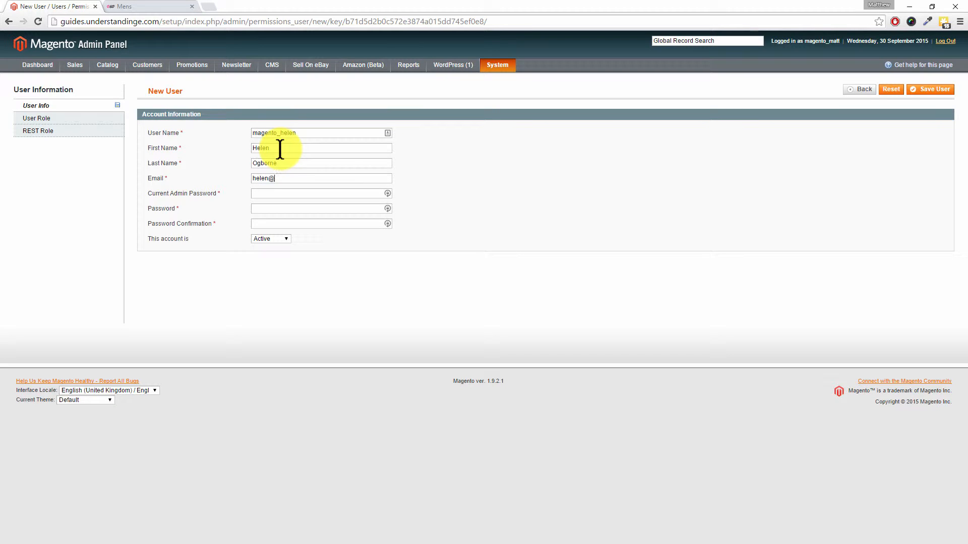
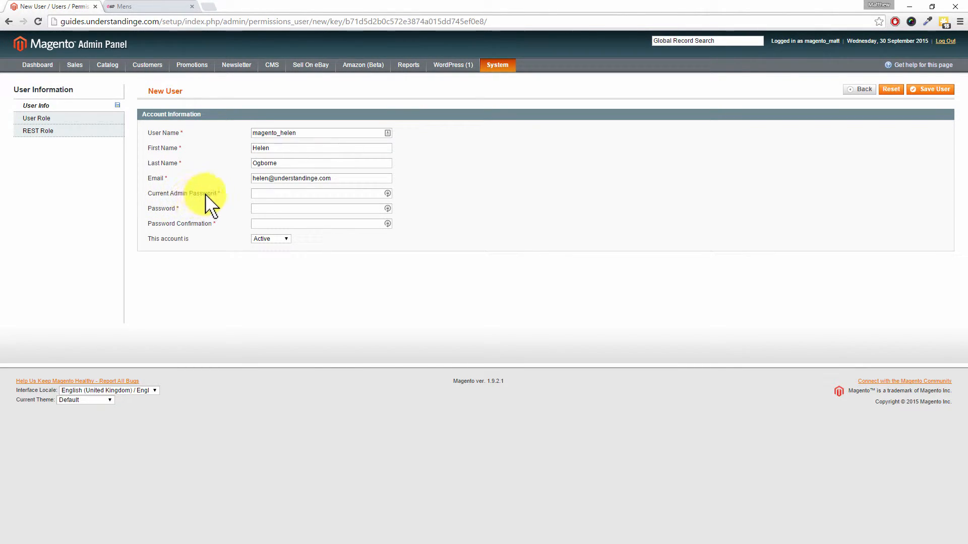
# Paste the saved current admin password into its field.
pyautogui.click(267, 194)
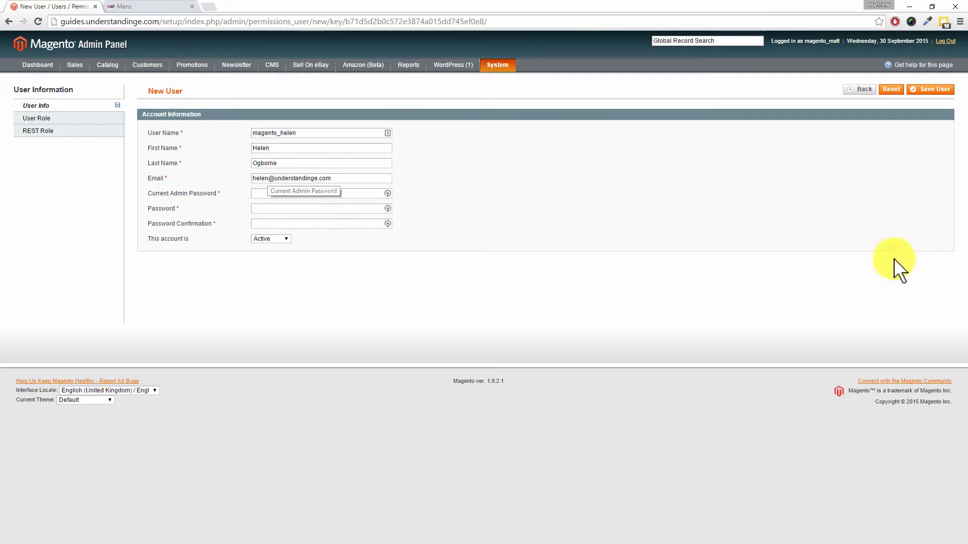
pyautogui.hotkey('ctrl', 'v')
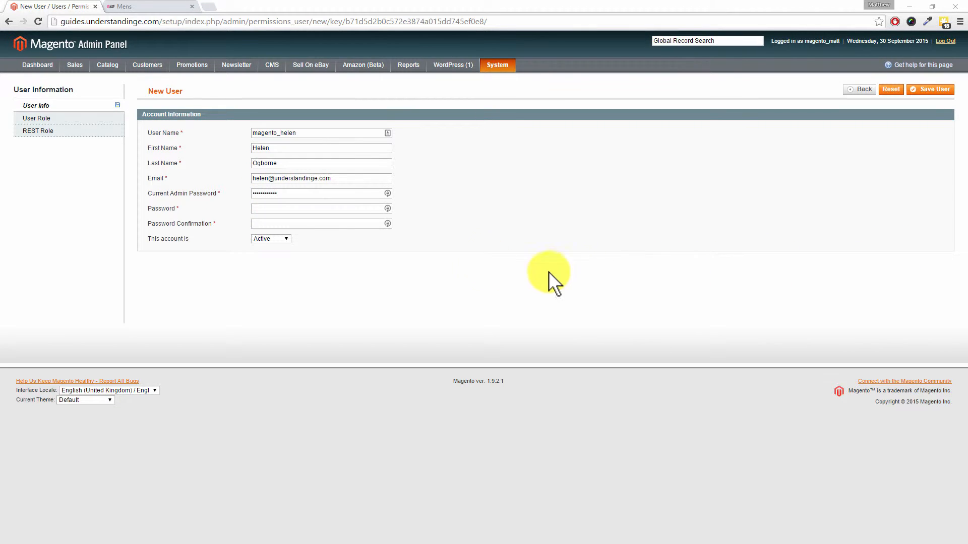
pyautogui.click(277, 211)
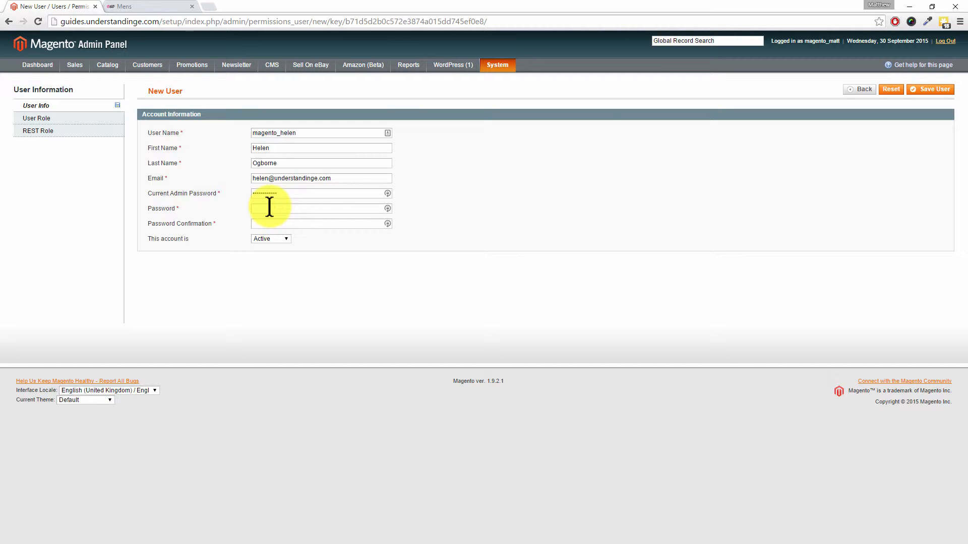
# Generate a strong password and paste it into both Password and Password Confirmation.
pyautogui.click(386, 209)
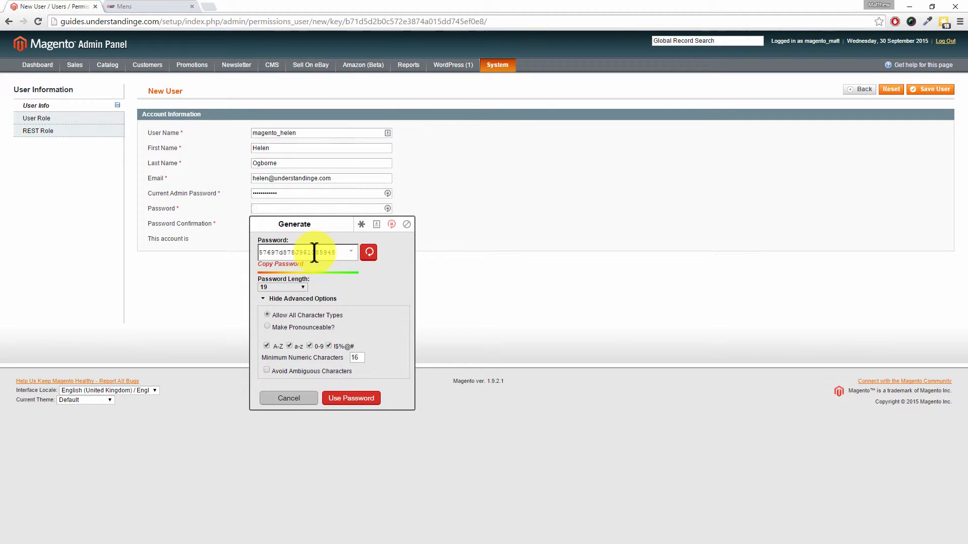
pyautogui.moveTo(338, 254); pyautogui.dragTo(259, 253)
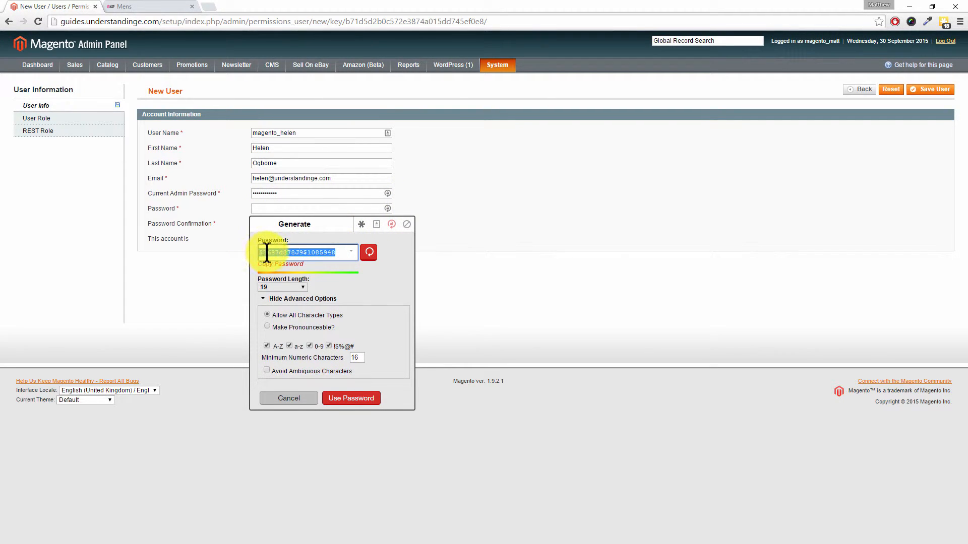
pyautogui.click(280, 248)
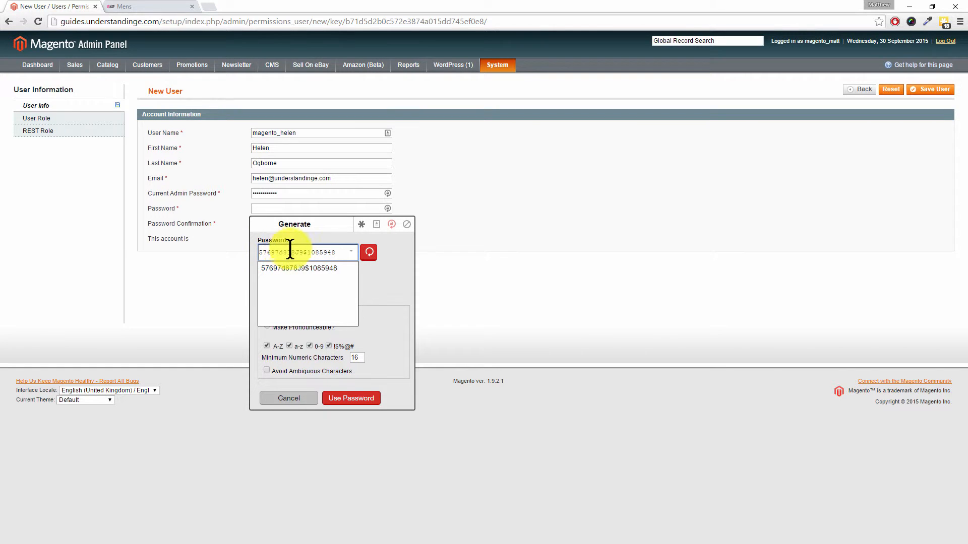
pyautogui.click(375, 269)
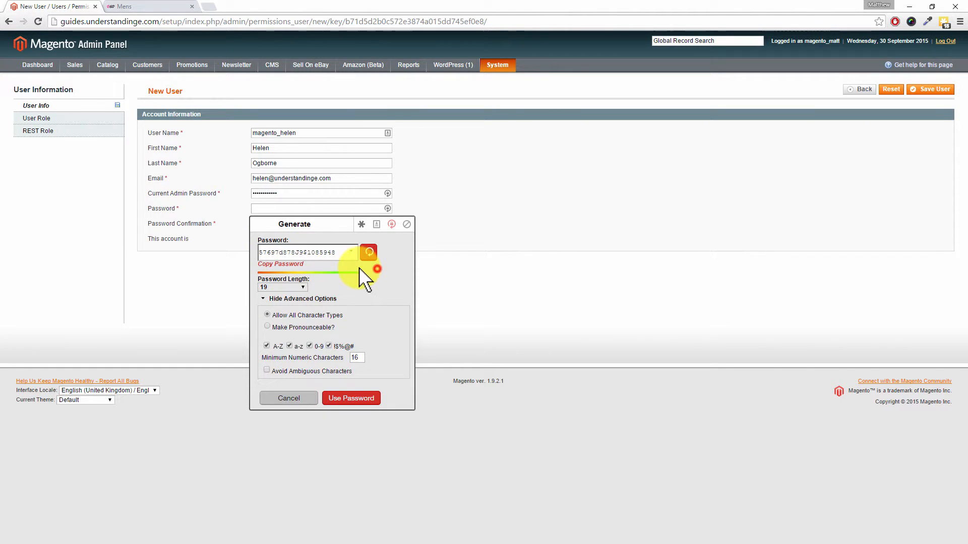
pyautogui.click(297, 275)
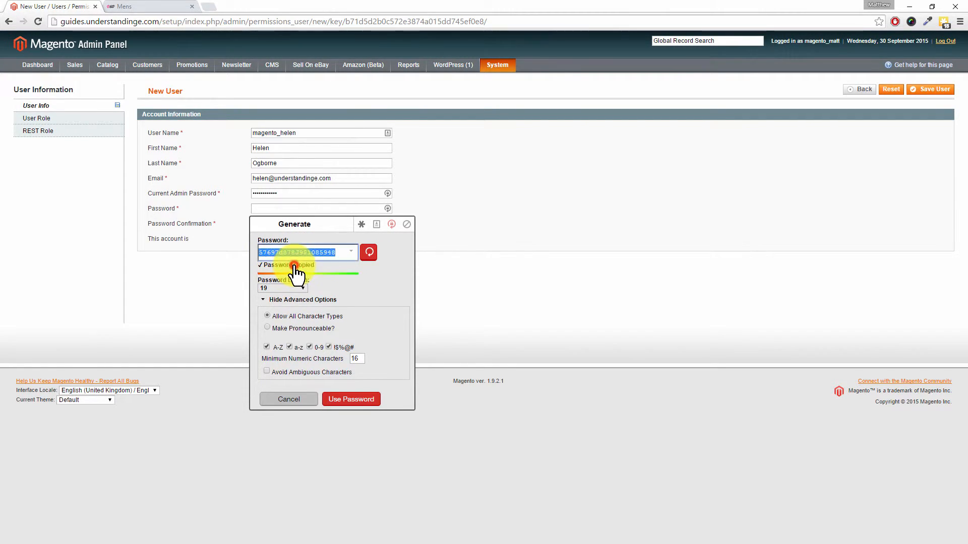
pyautogui.click(215, 280)
pyautogui.click(278, 209)
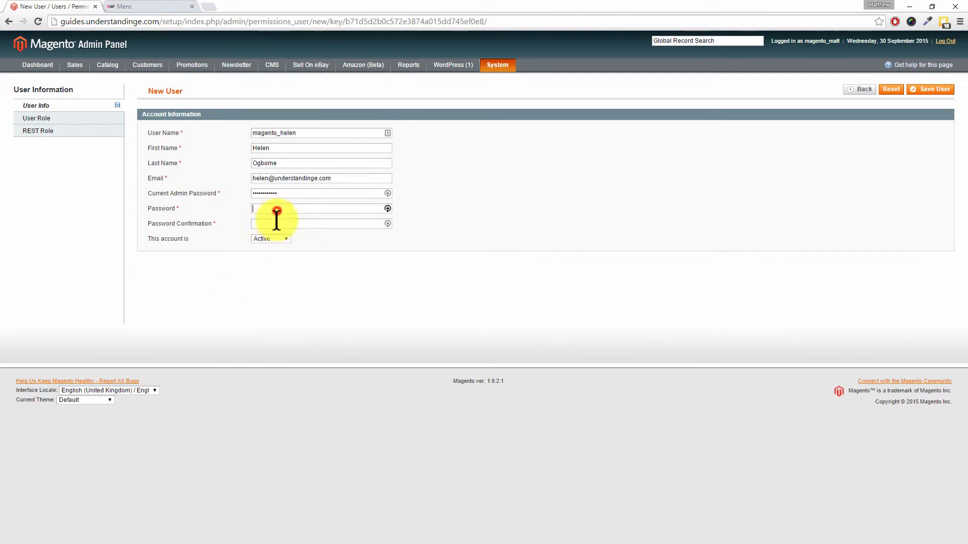
pyautogui.hotkey('ctrl', 'v')
pyautogui.click(274, 224)
pyautogui.hotkey('ctrl', 'v')
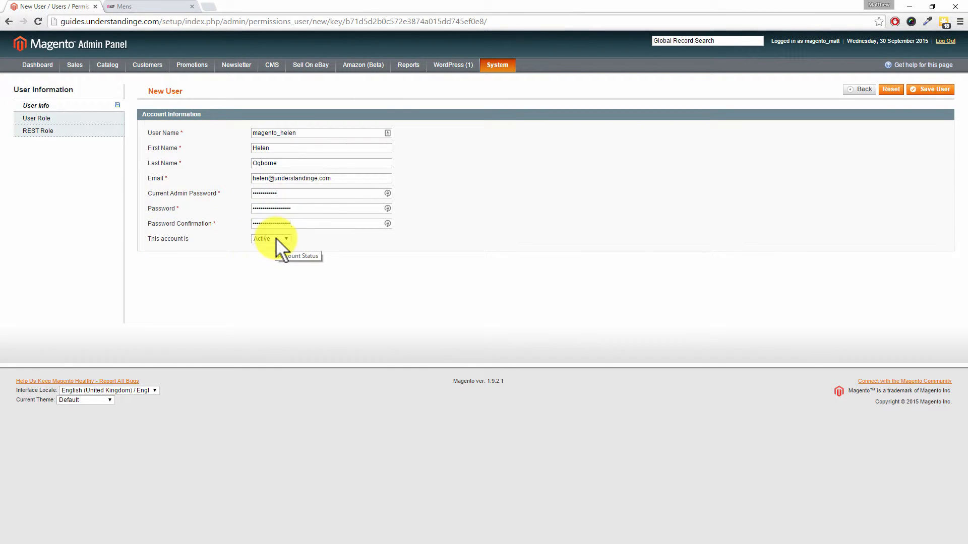
# Assign the Administrators role, save the new user, and dismiss the browser's password prompt.
pyautogui.click(79, 123)
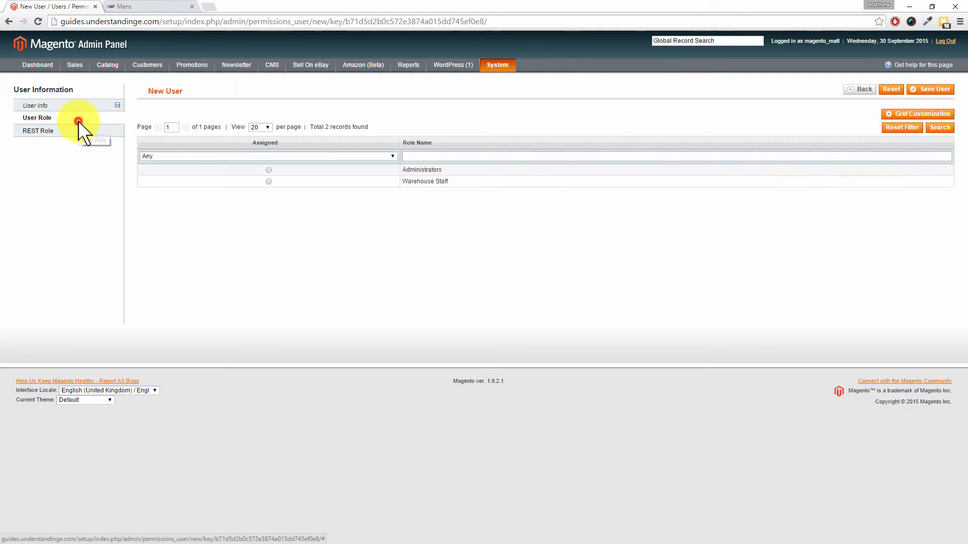
pyautogui.click(269, 169)
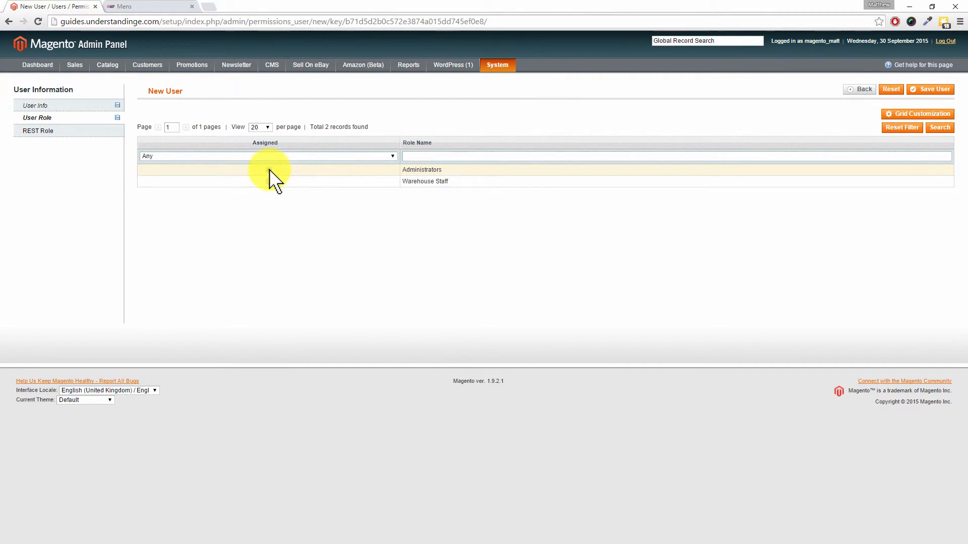
pyautogui.click(936, 89)
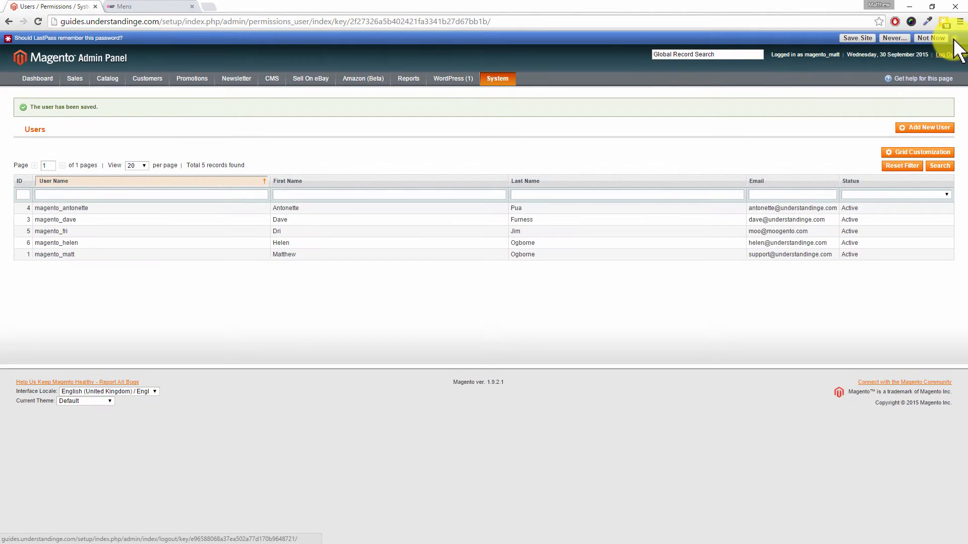
pyautogui.click(954, 40)
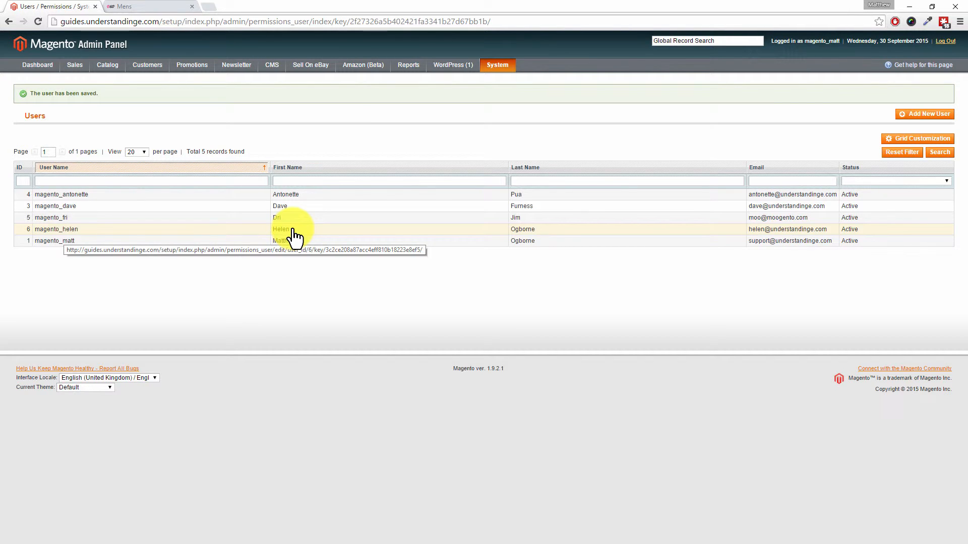
# Open the Roles list and pick the Warehouse Staff role for editing.
pyautogui.moveTo(509, 66)
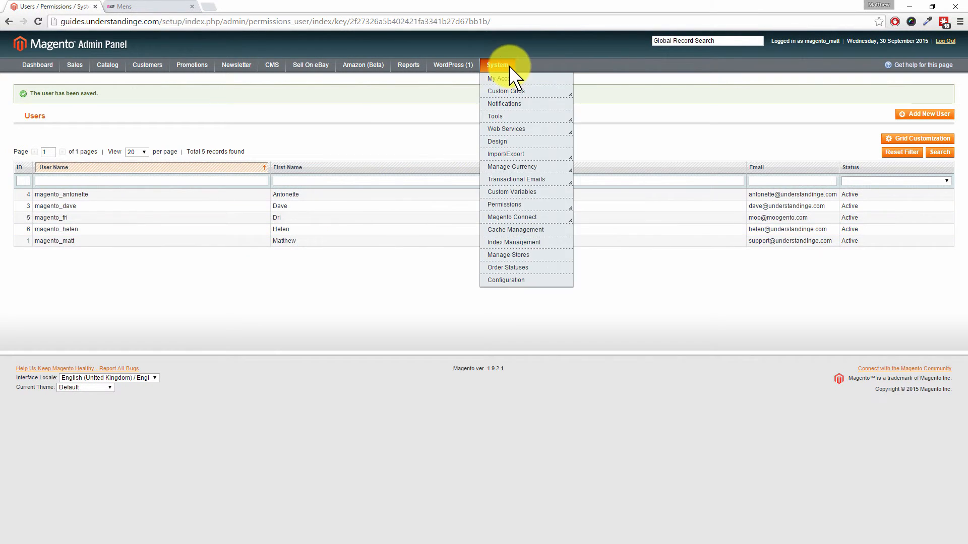
pyautogui.moveTo(506, 205)
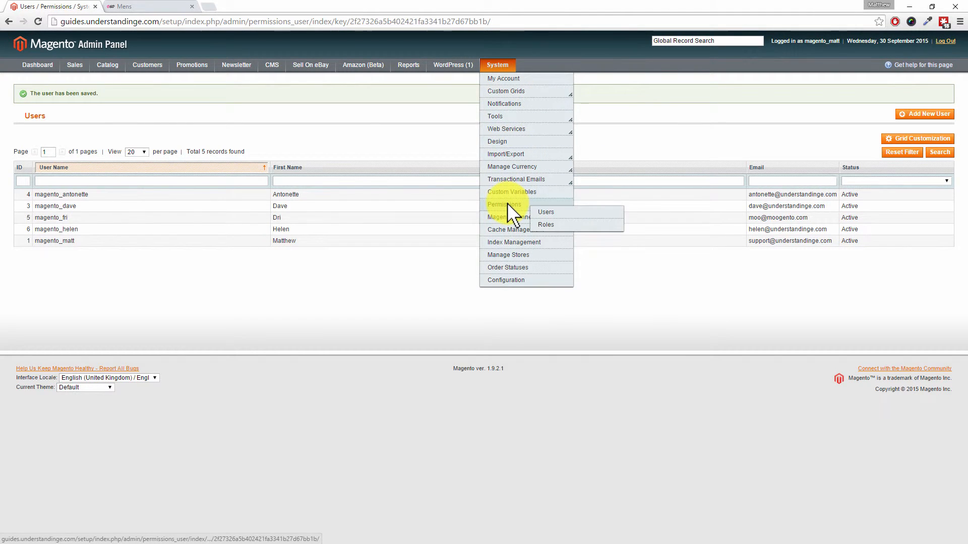
pyautogui.click(546, 225)
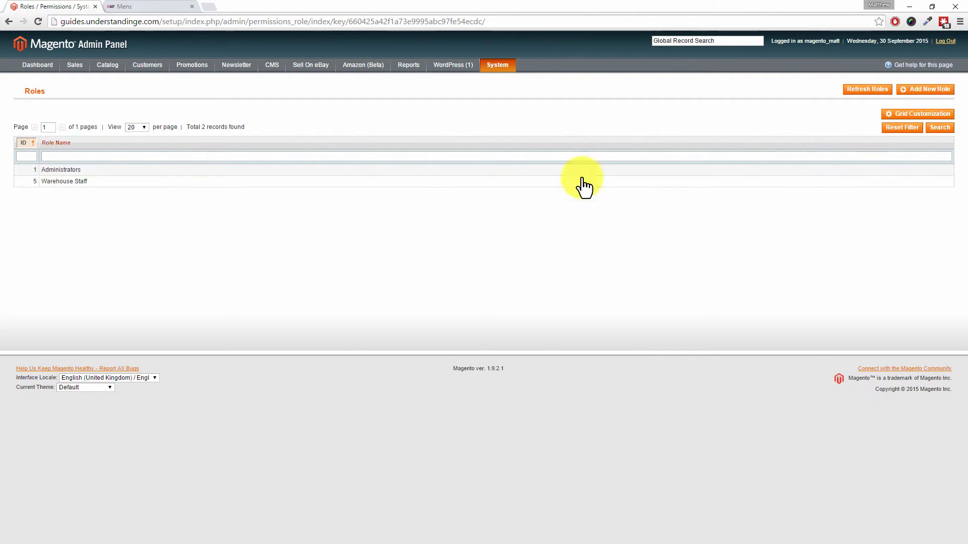
pyautogui.click(73, 191)
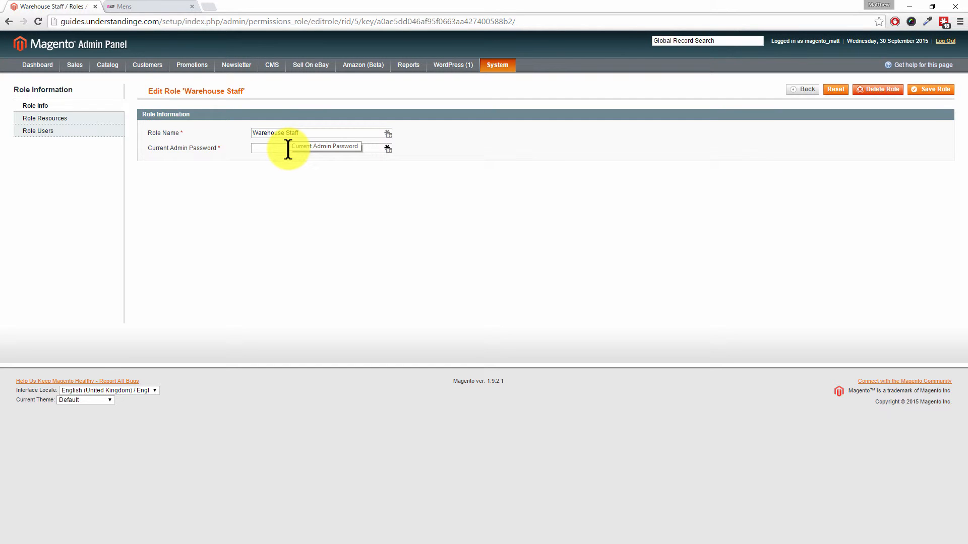
# Show Warehouse Staff's Role Resources and expand the Resource Access options.
pyautogui.click(71, 120)
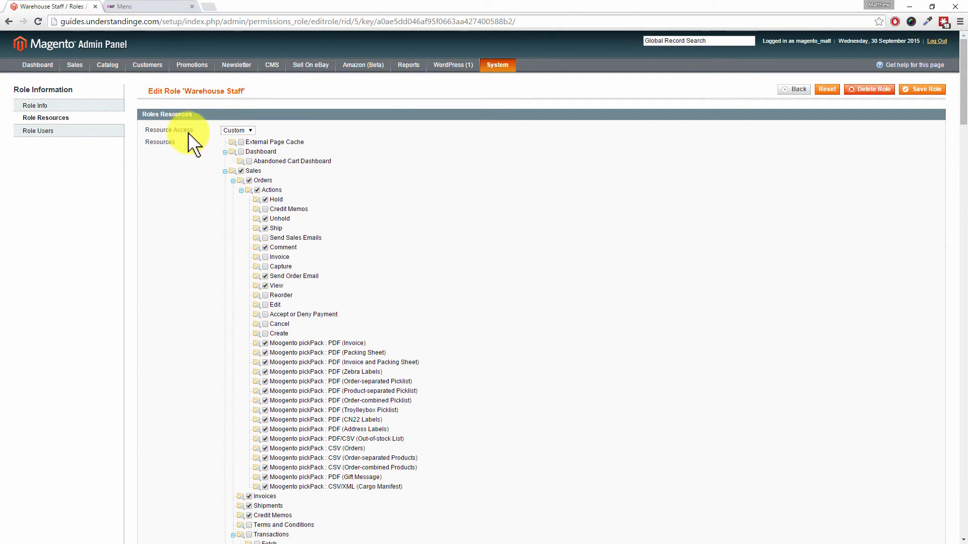
pyautogui.click(238, 130)
pyautogui.click(238, 146)
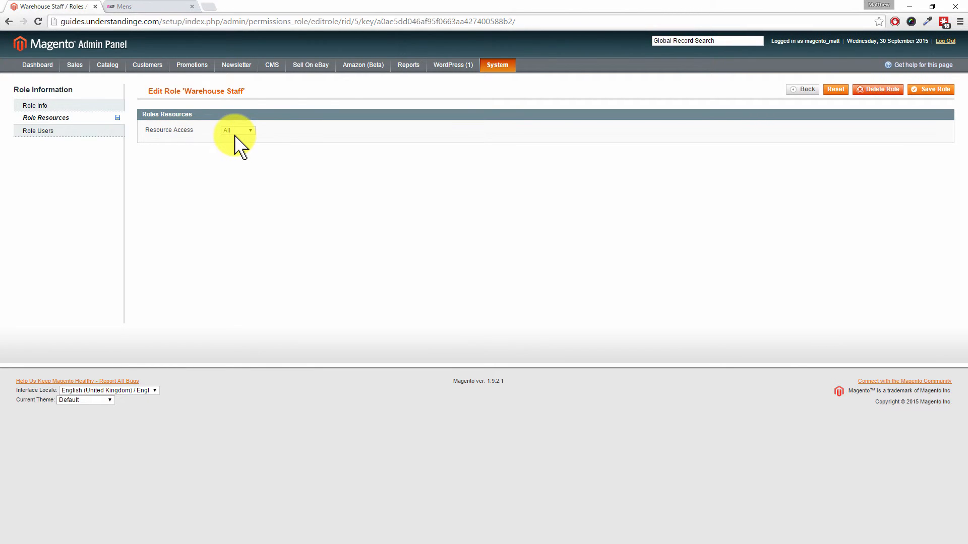
pyautogui.click(236, 131)
pyautogui.click(237, 139)
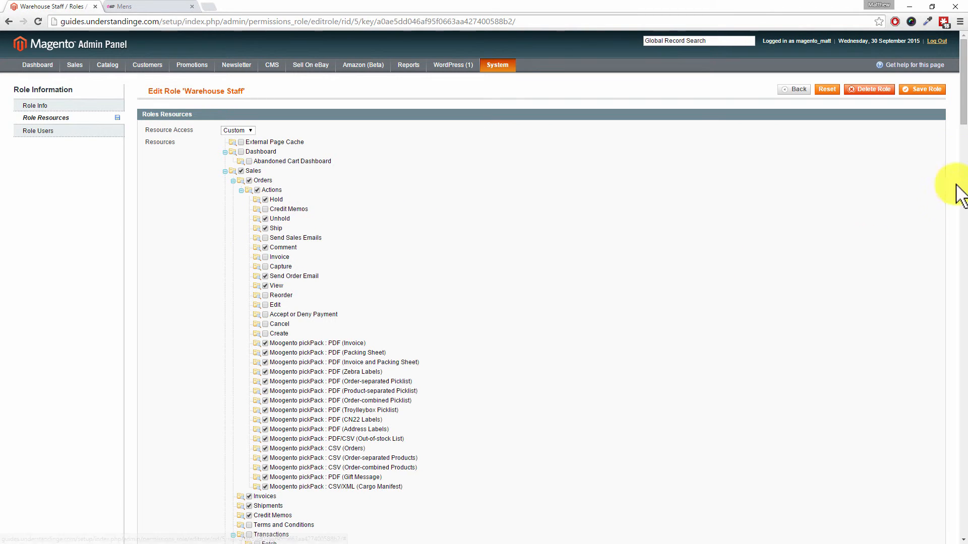
pyautogui.moveTo(961, 119); pyautogui.dragTo(964, 245)
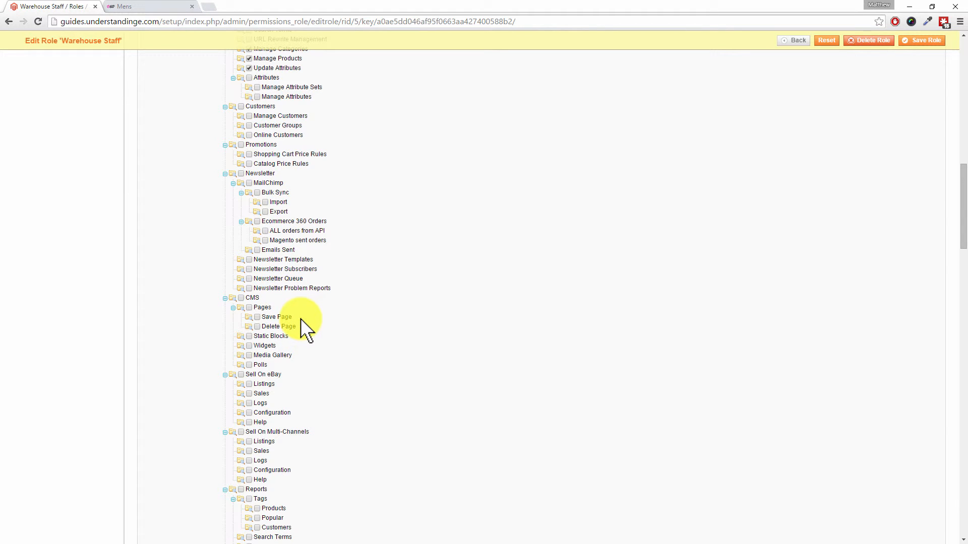
pyautogui.scroll(15, 353, 333)
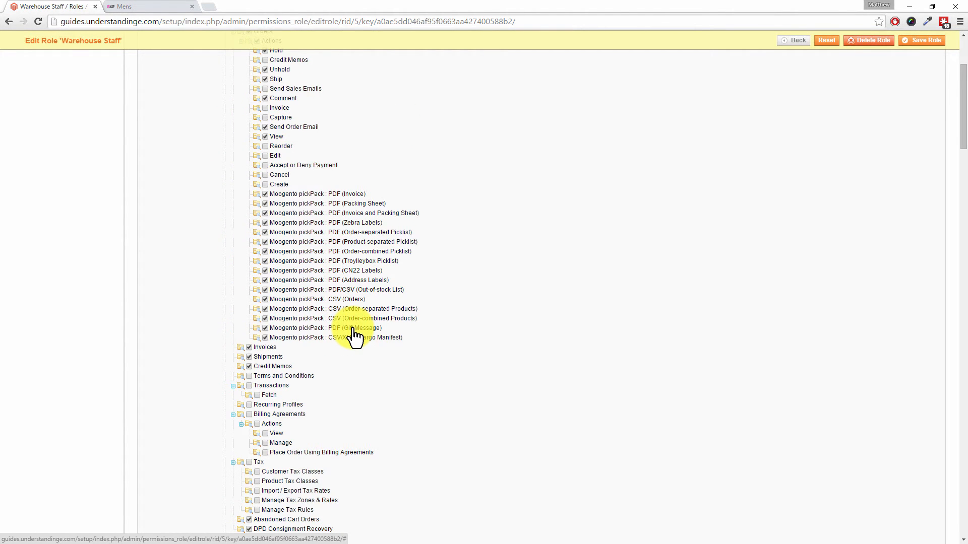
pyautogui.scroll(3, 354, 336)
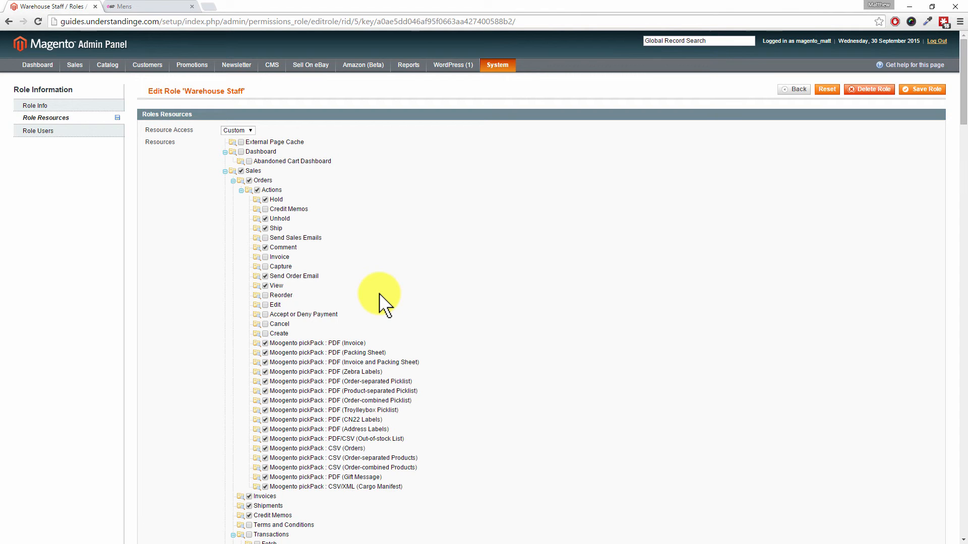
# Open the newly added user from the Users list and switch its role to Warehouse Staff.
pyautogui.moveTo(498, 69)
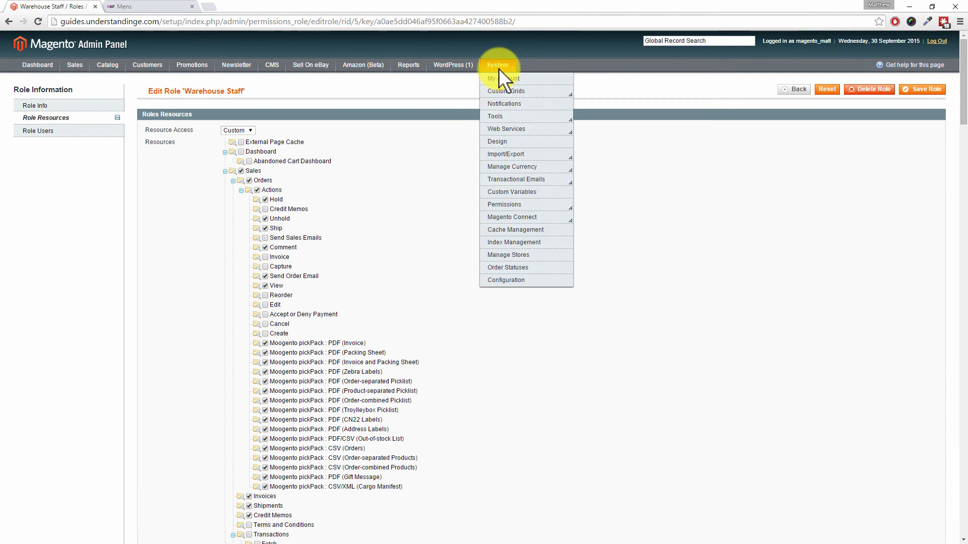
pyautogui.moveTo(509, 206)
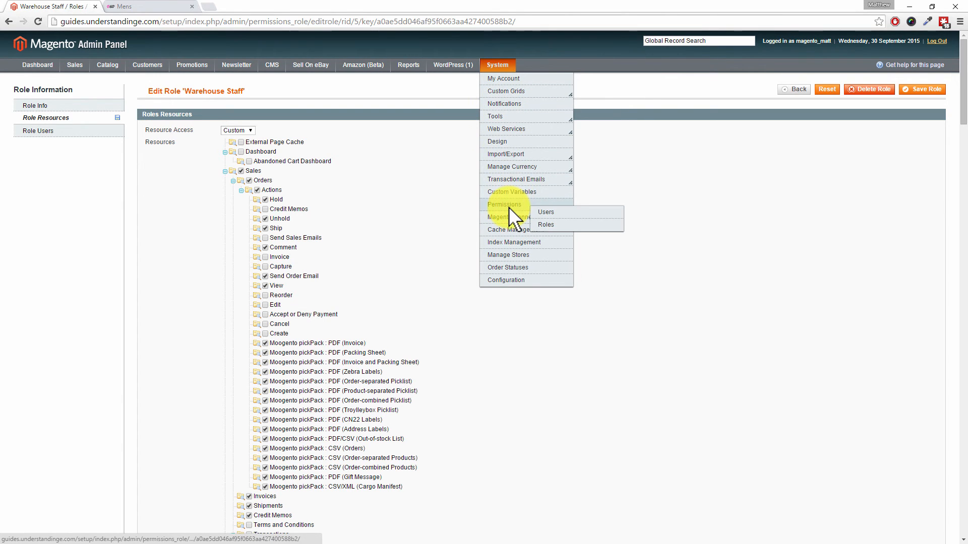
pyautogui.click(553, 215)
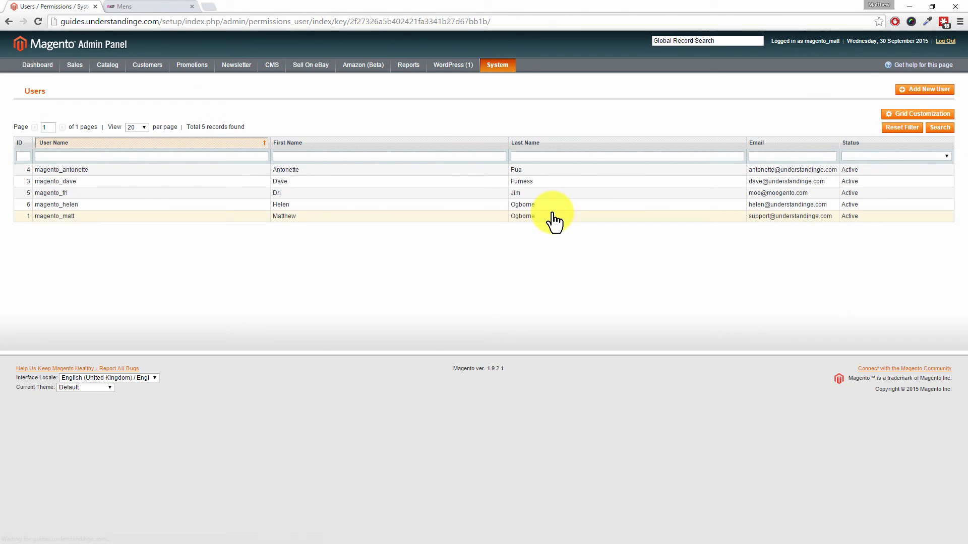
pyautogui.click(149, 205)
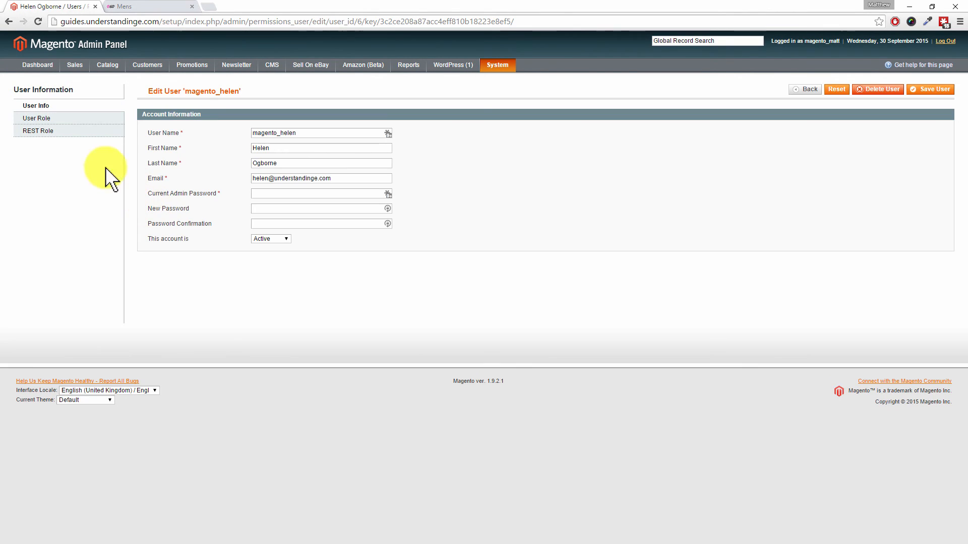
pyautogui.click(56, 117)
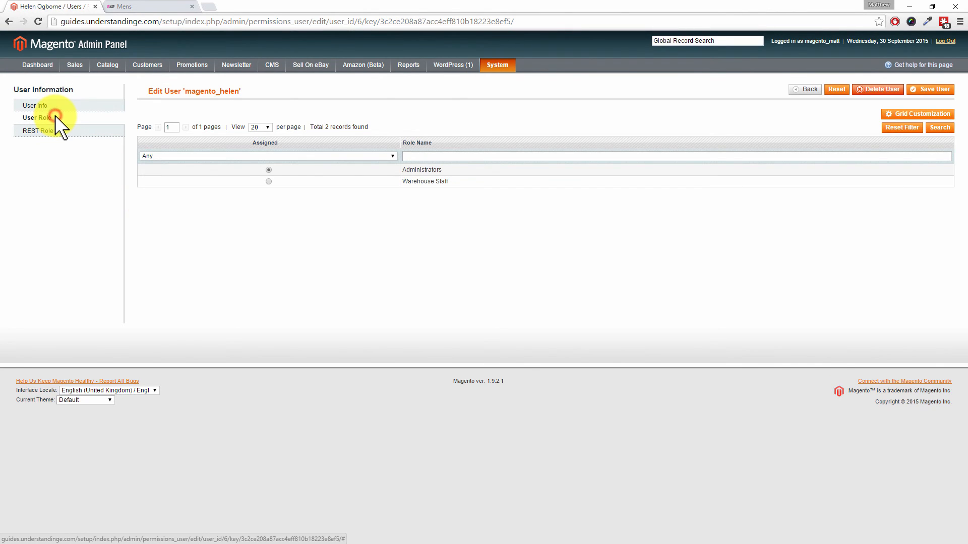
pyautogui.click(269, 181)
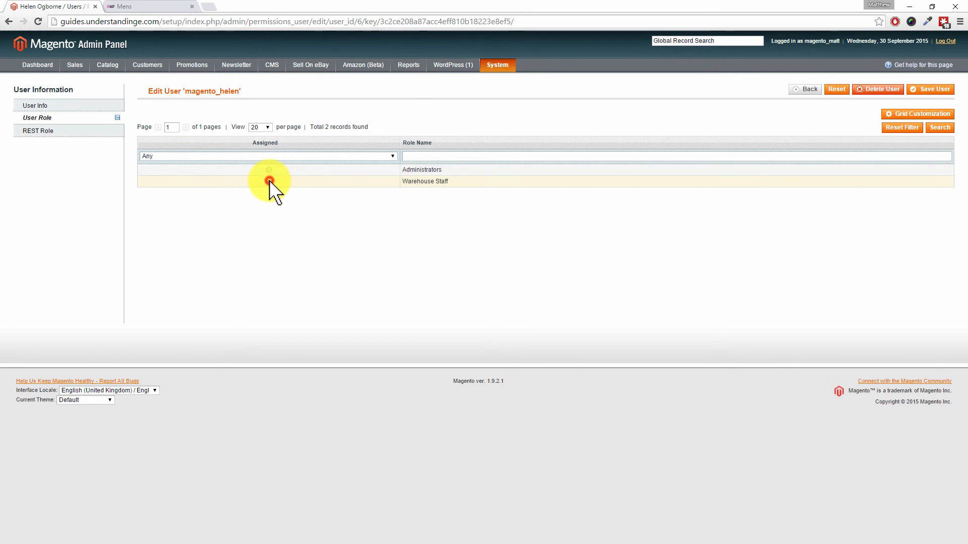